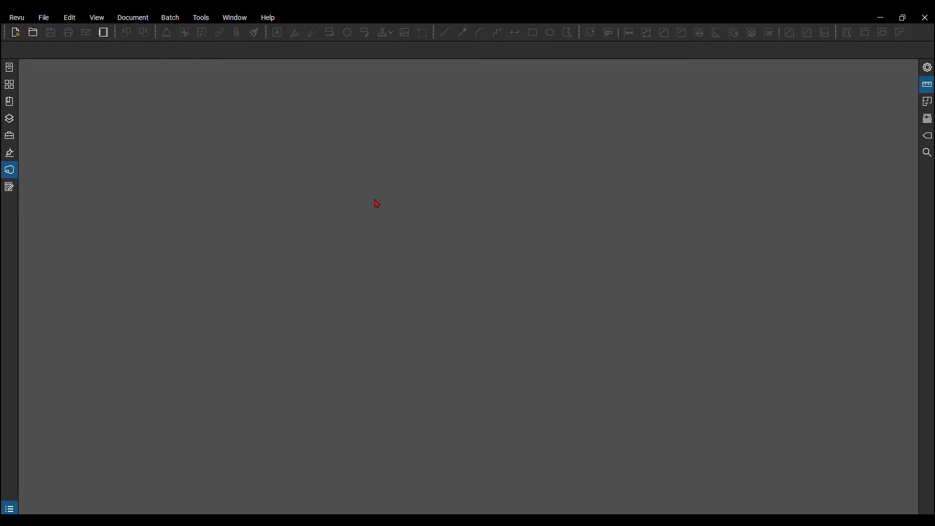
Reapply the Revu Advanced profile from the Profiles menu
click(22, 21)
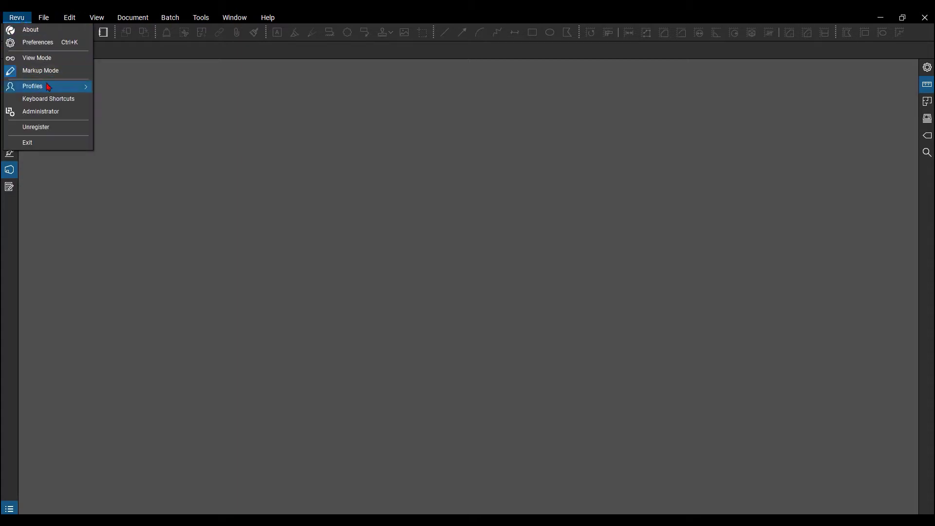
click(49, 86)
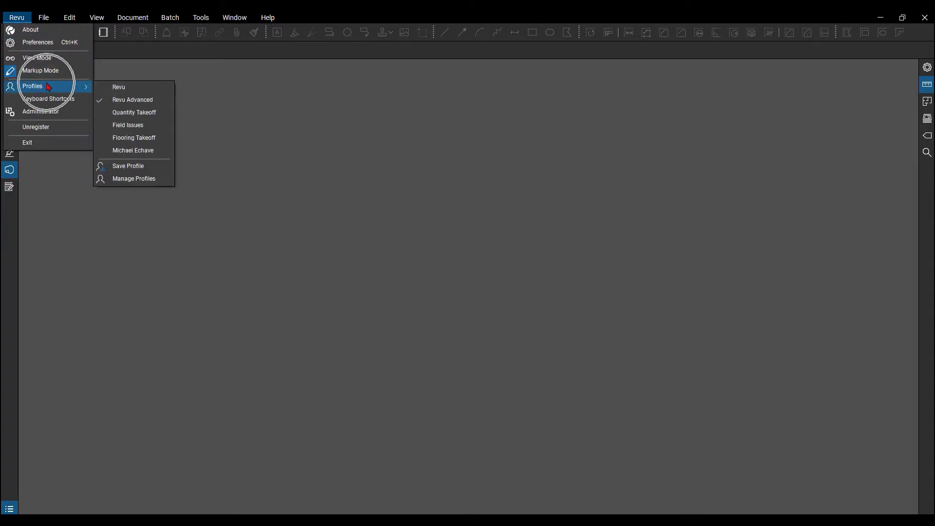
click(152, 102)
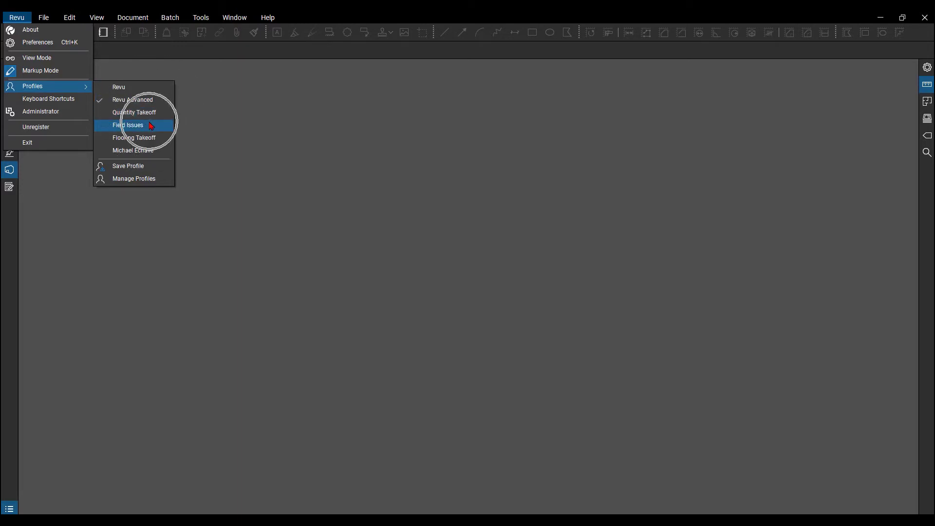
click(146, 101)
Switch the active profile to the basic Revu profile
click(16, 18)
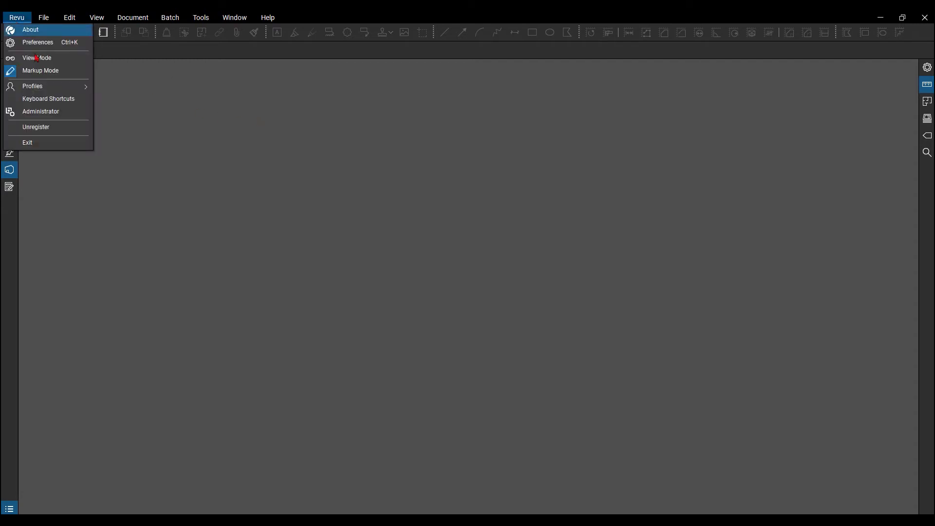
mouse_move(56, 86)
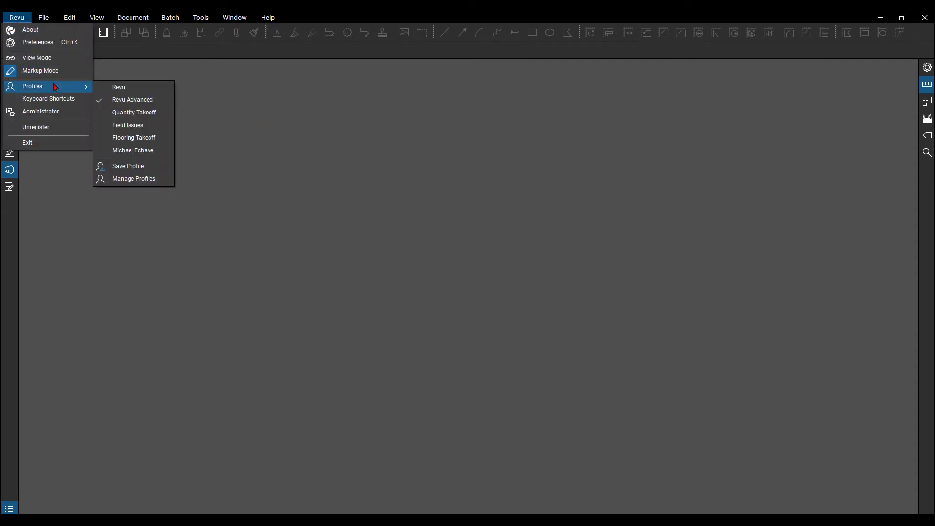
click(135, 93)
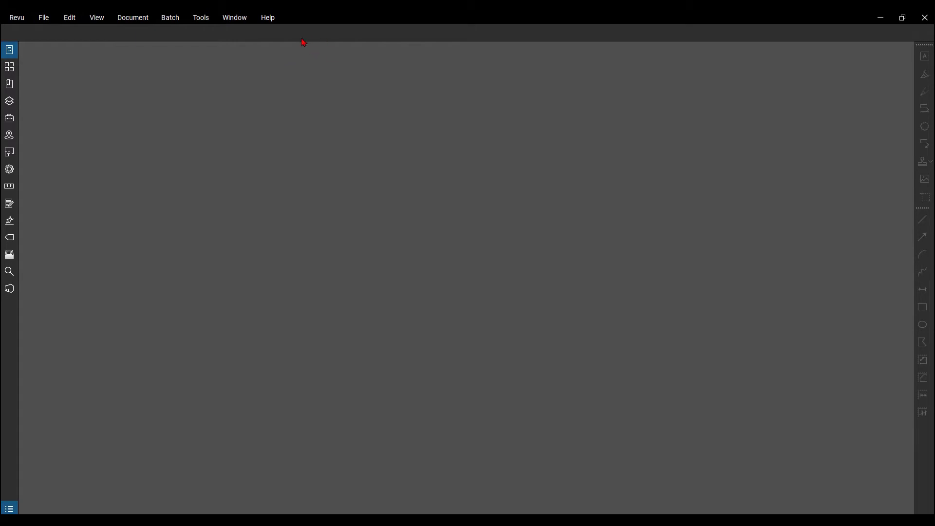
Switch back to the Revu Advanced profile
click(16, 18)
mouse_move(54, 91)
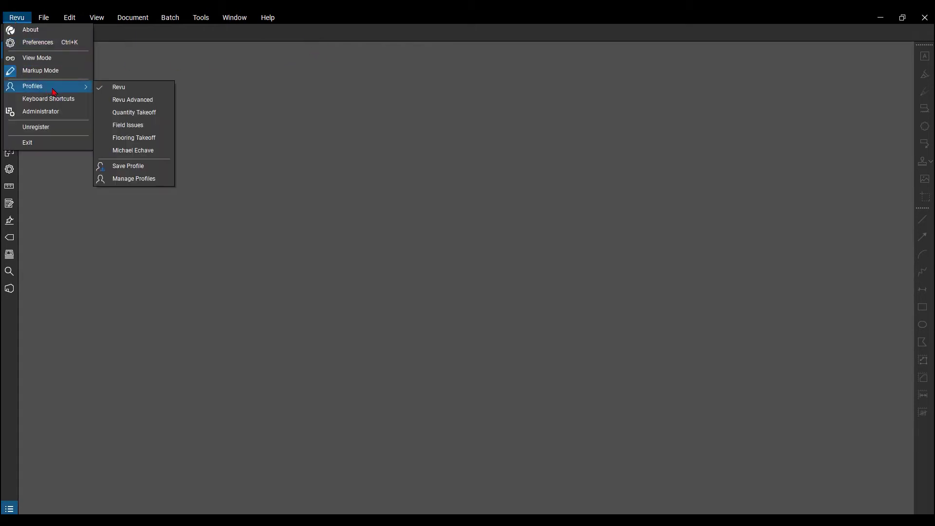
click(135, 100)
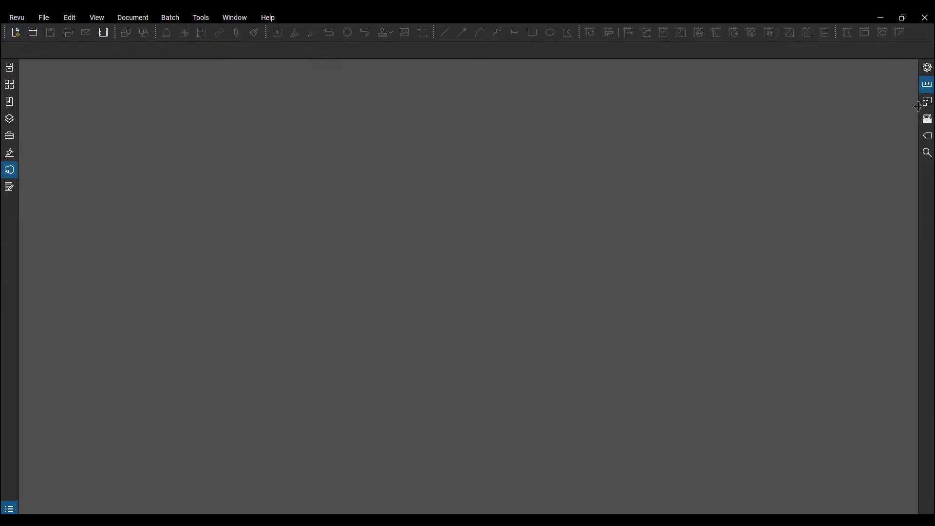
click(928, 154)
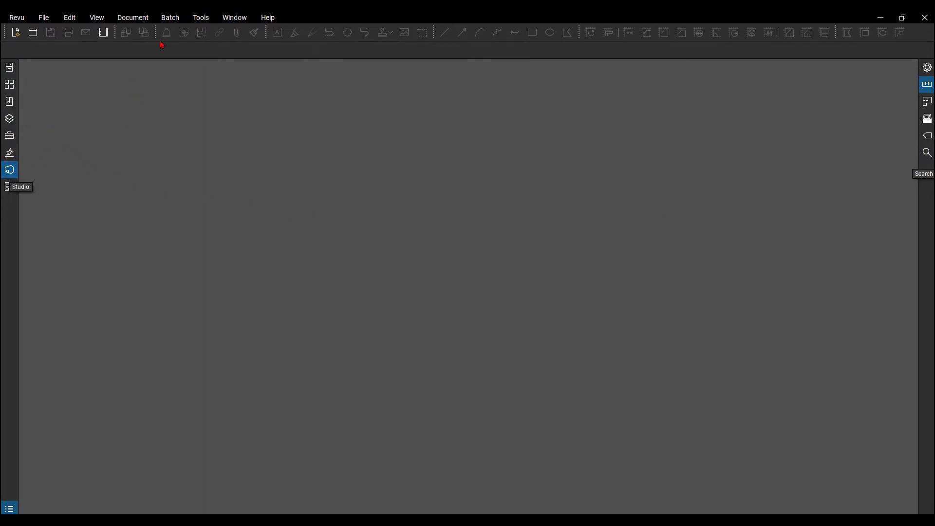
Move the markup tool group onto a second toolbar row, then dock that row at the right edge
mouse_move(153, 34)
mouse_down()
mouse_move(250, 46)
mouse_move(453, 41)
mouse_up()
right_click(380, 47)
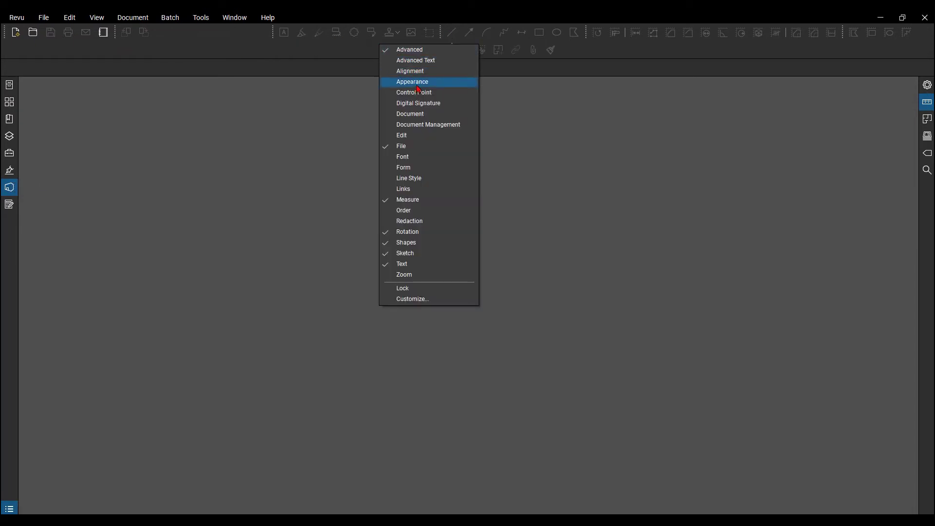
click(572, 110)
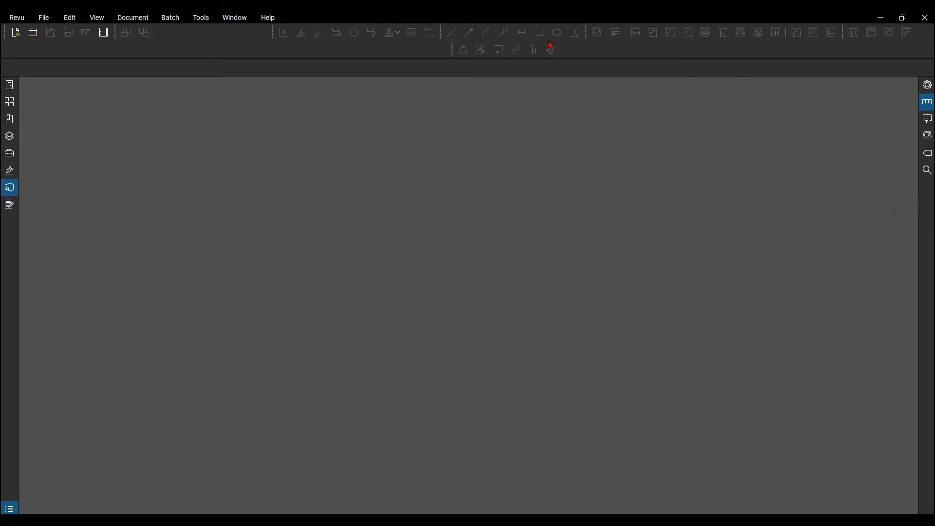
drag(451, 46, 931, 147)
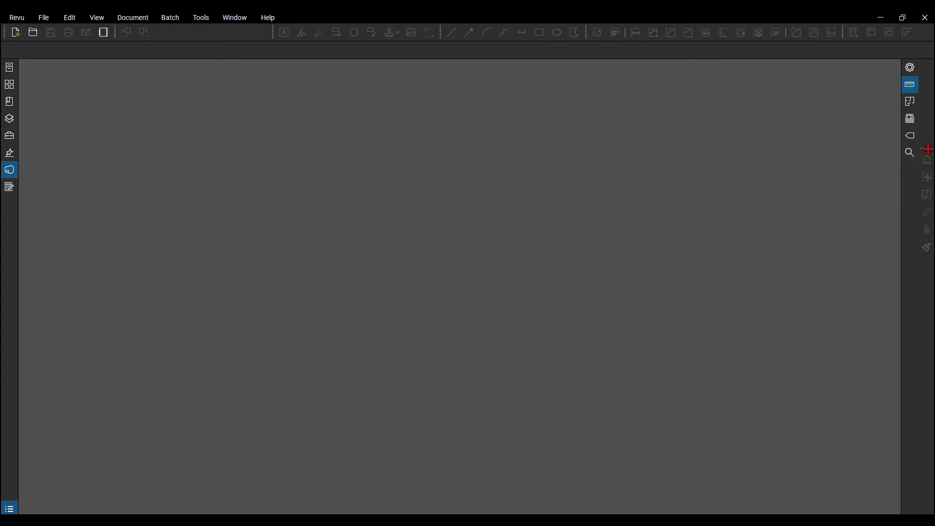
click(928, 149)
Reposition and close the Search panel, and dock the secondary tool column back into the top toolbar
click(910, 153)
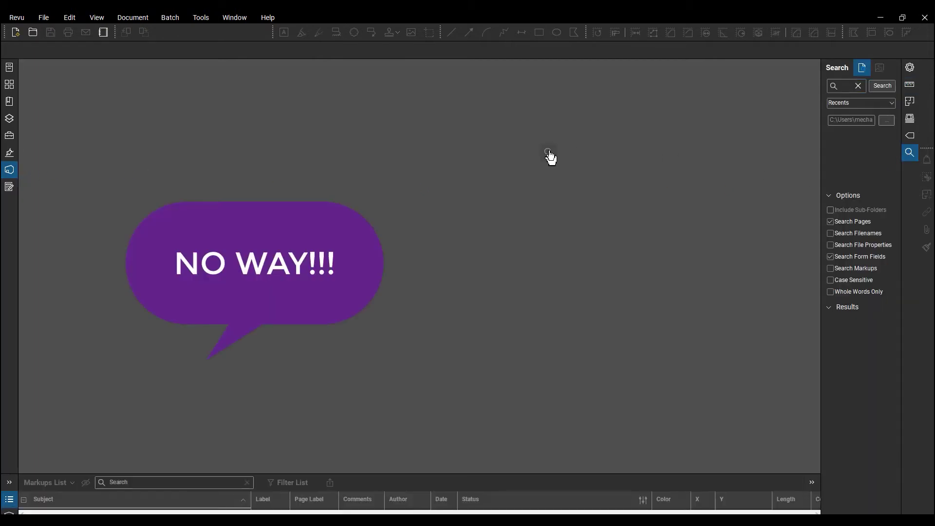
drag(551, 157, 911, 166)
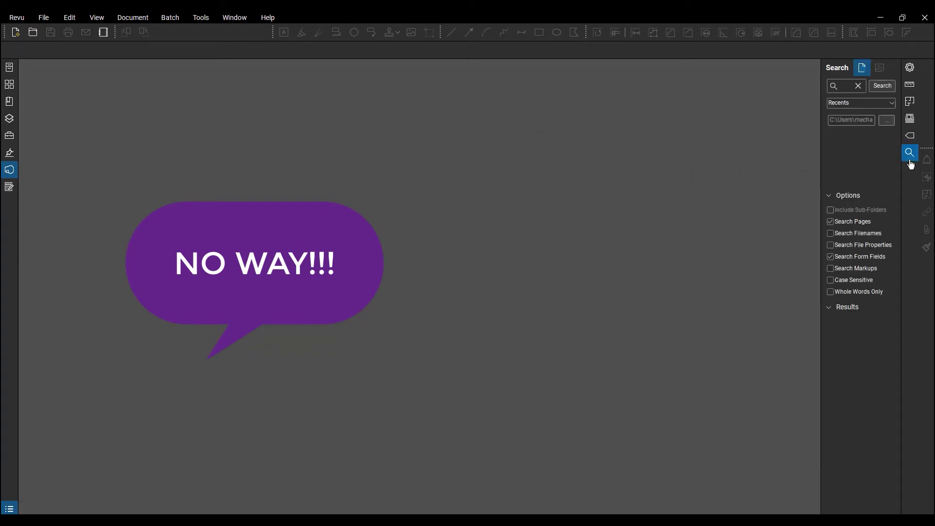
click(911, 152)
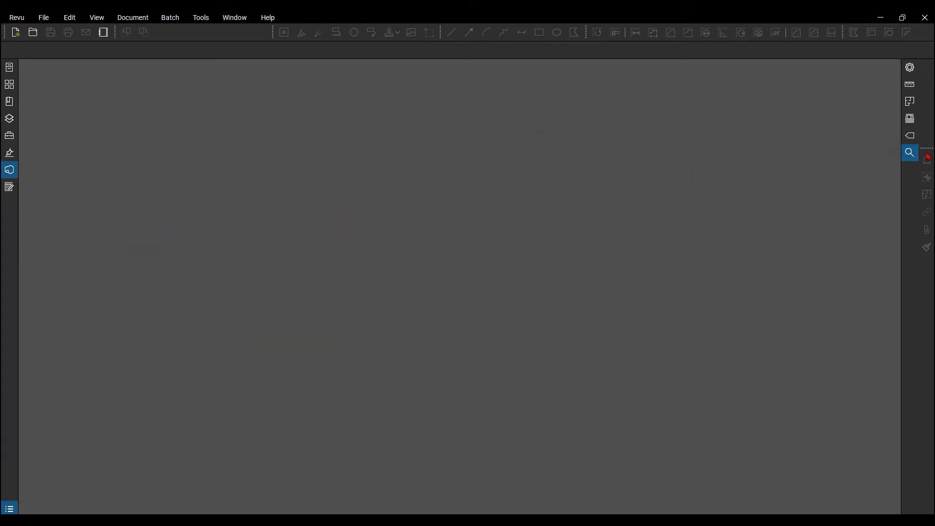
drag(927, 157, 218, 51)
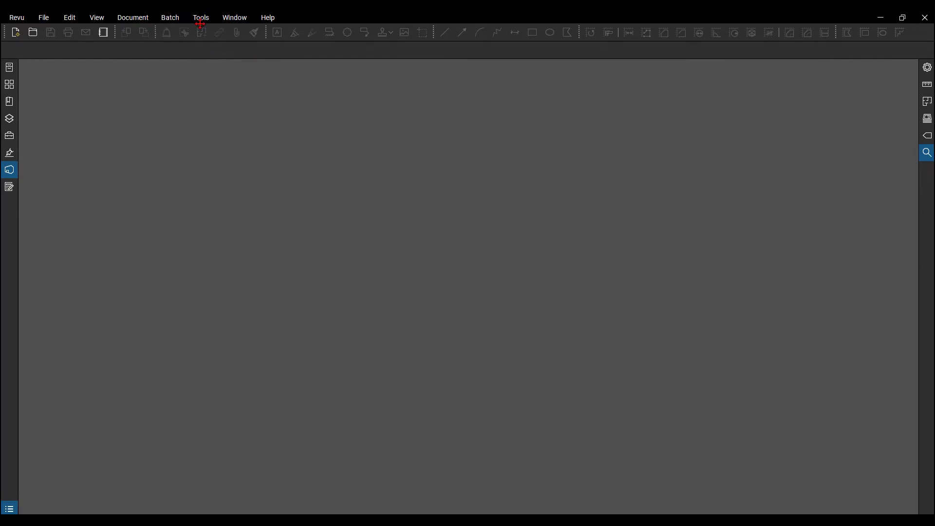
click(17, 17)
In Manage Profiles, add a new custom profile named after the user and keep it active
mouse_move(40, 87)
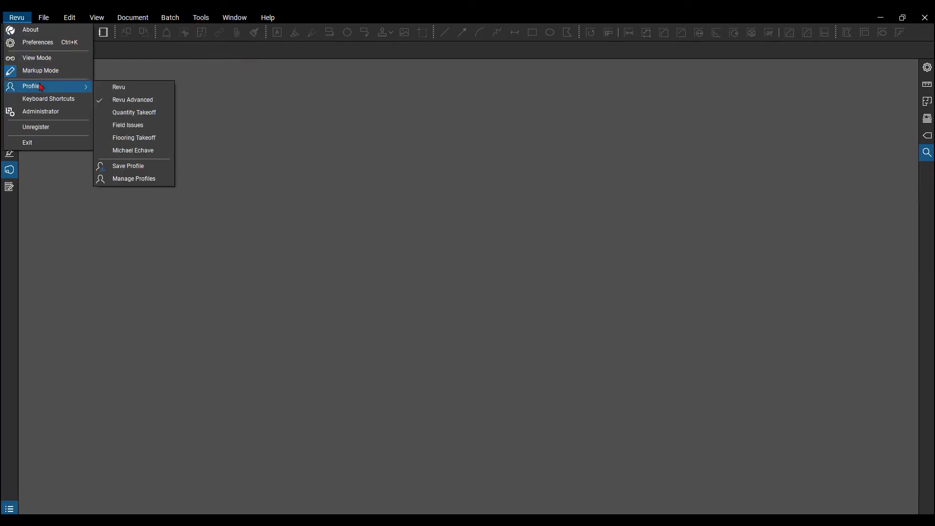
click(133, 170)
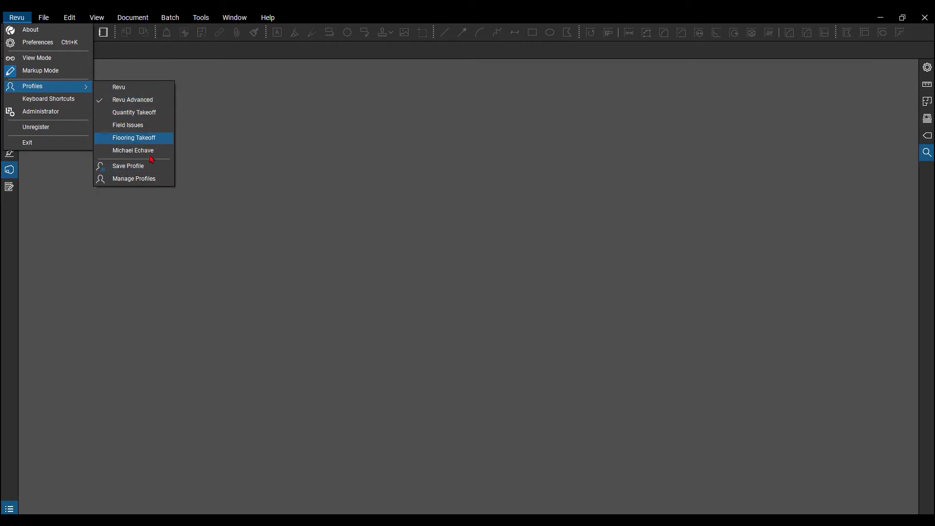
click(148, 179)
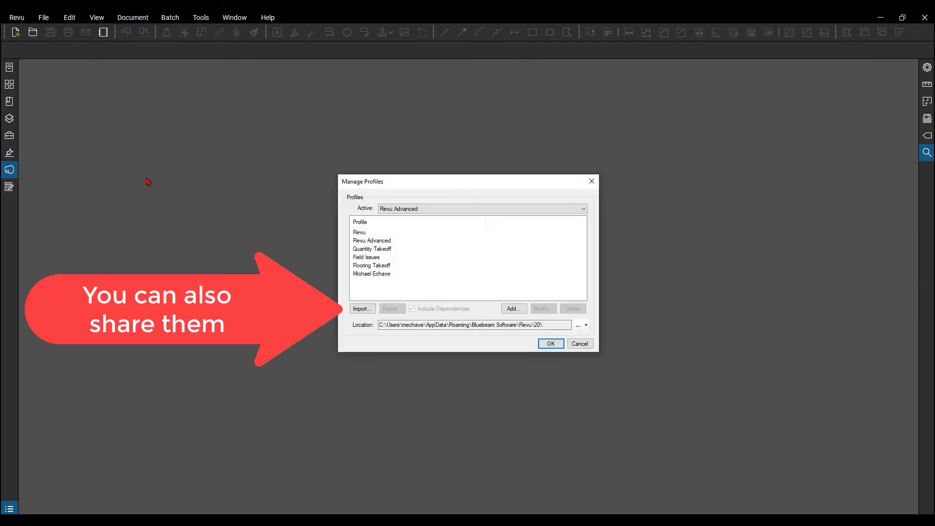
click(514, 309)
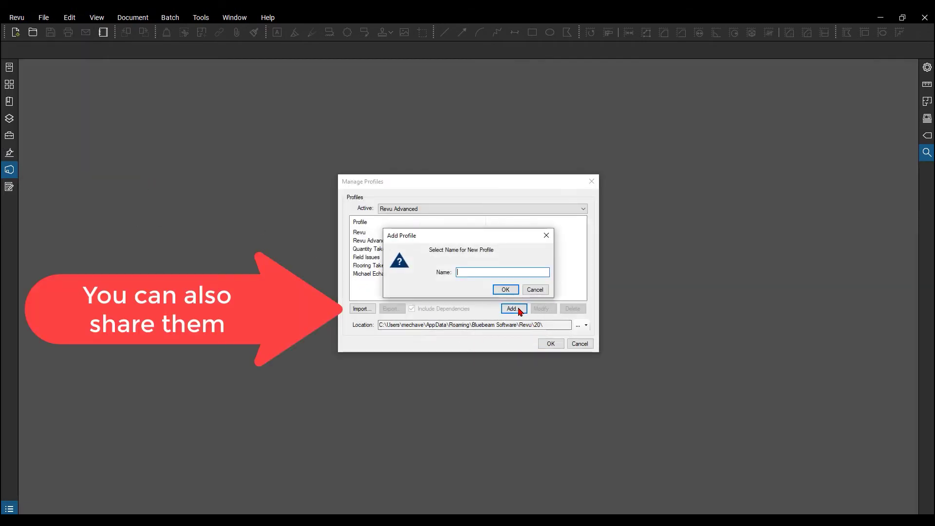
text(MIc)
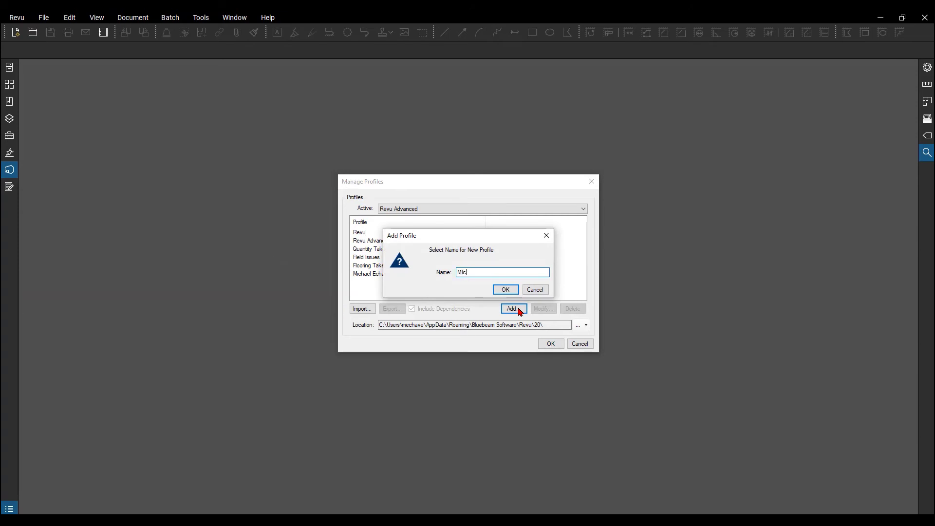
text(hael's Custom)
click(510, 291)
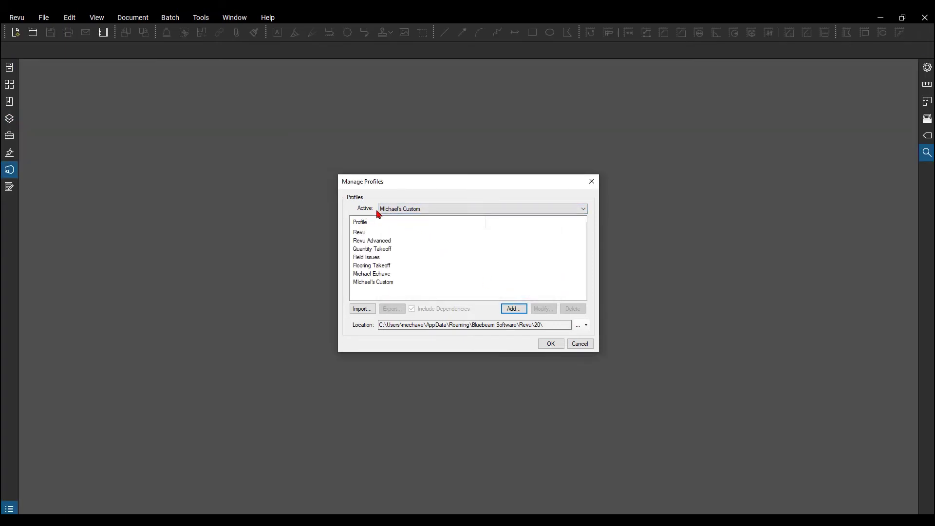
click(555, 346)
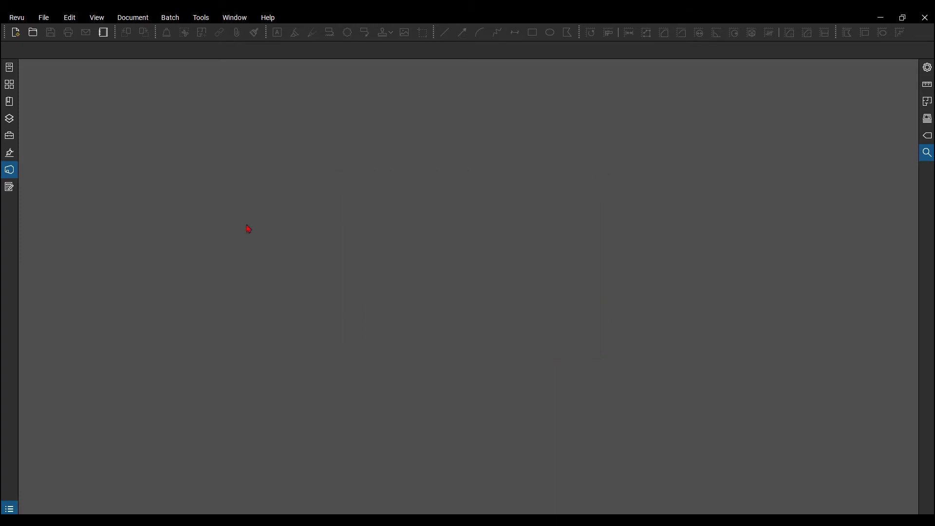
Save the current workspace setup to the new custom profile
click(17, 17)
mouse_move(32, 88)
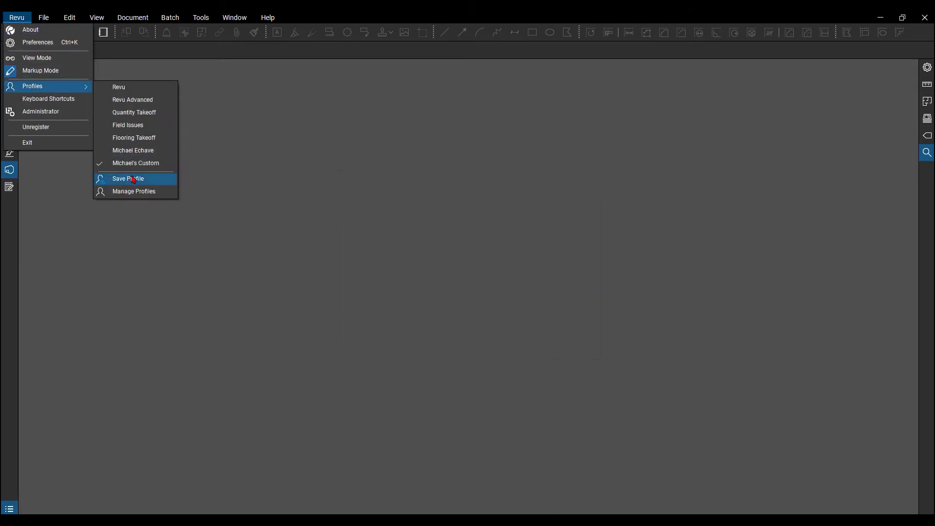
click(225, 190)
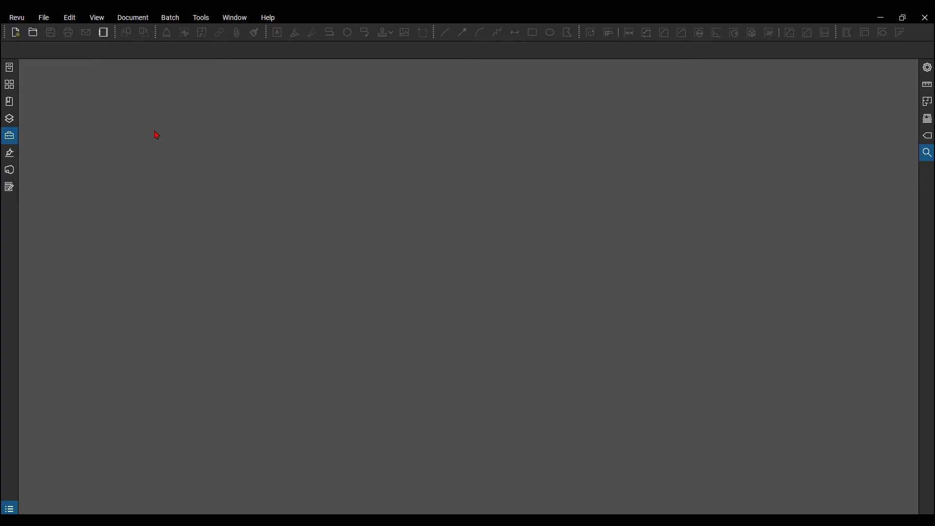
click(10, 141)
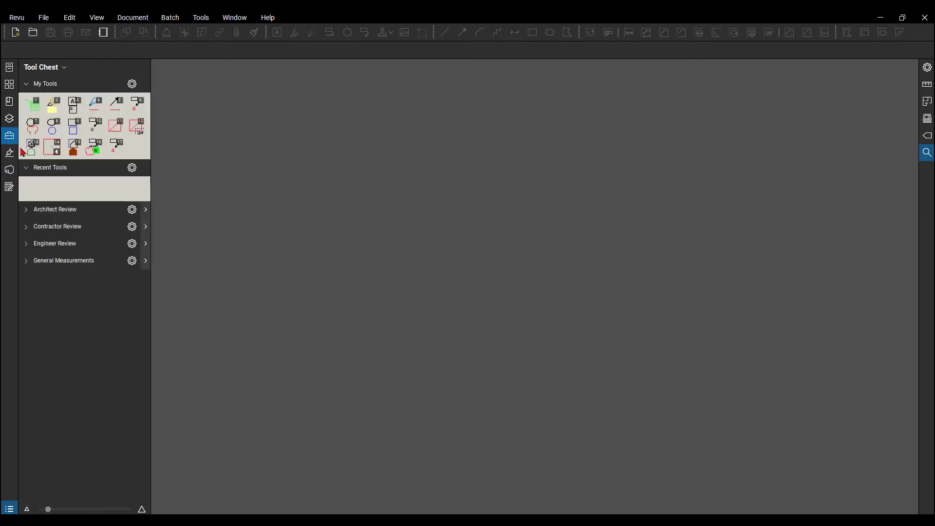
In Manage Tool Sets, inspect Plumbing Piping's settings and Add, cancelling both without changes
click(61, 72)
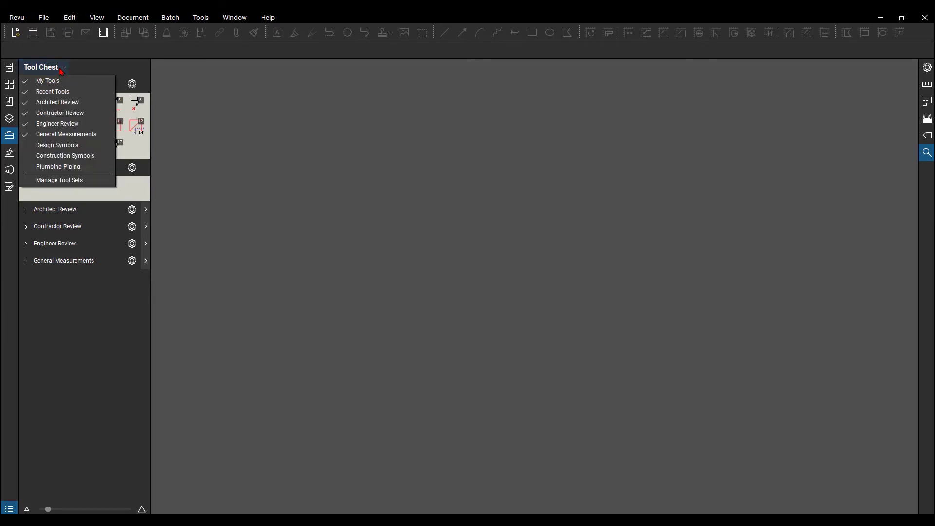
click(58, 181)
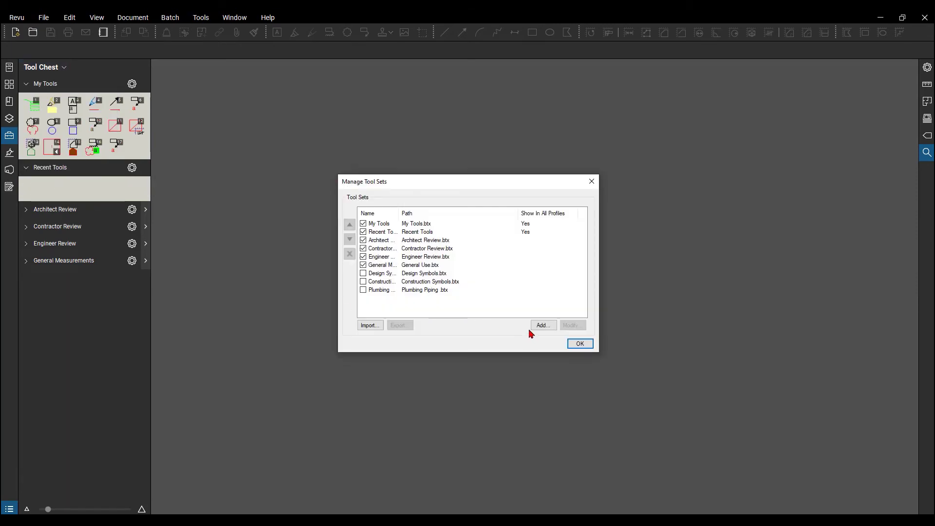
click(418, 291)
click(571, 326)
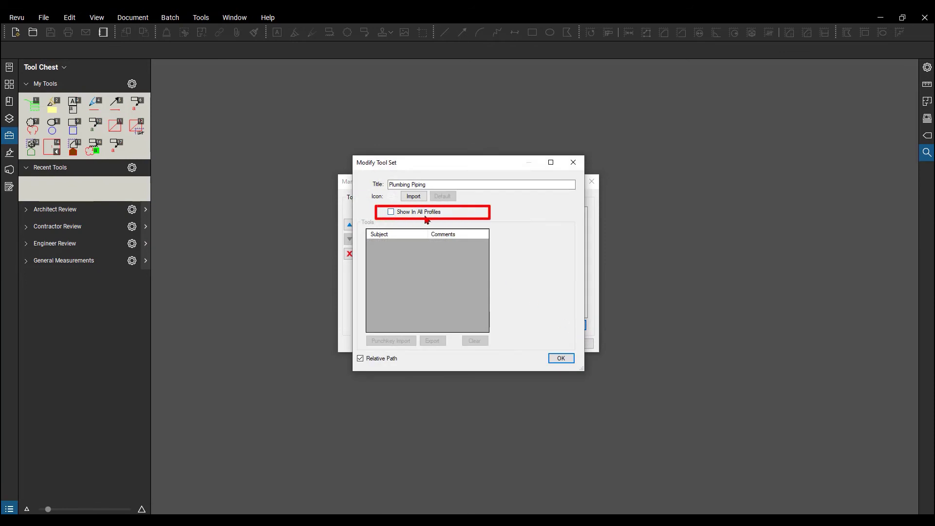
click(574, 162)
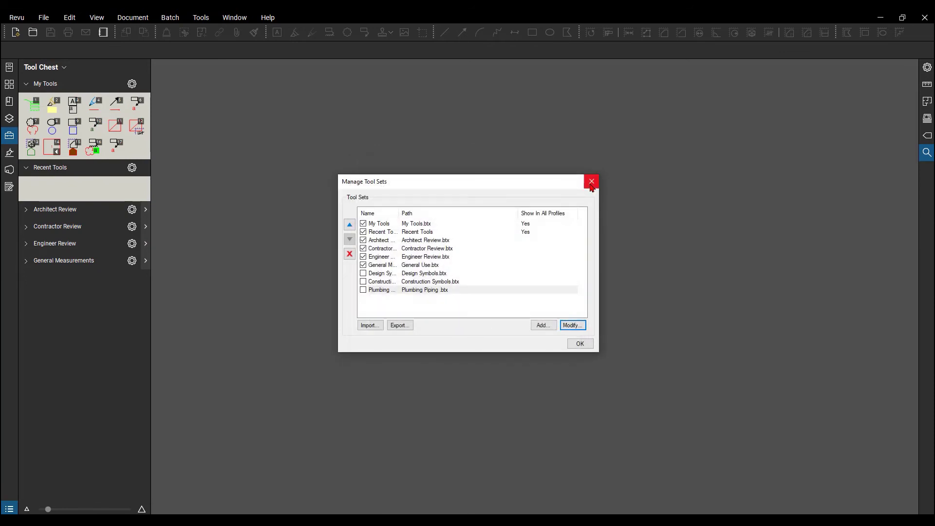
click(543, 326)
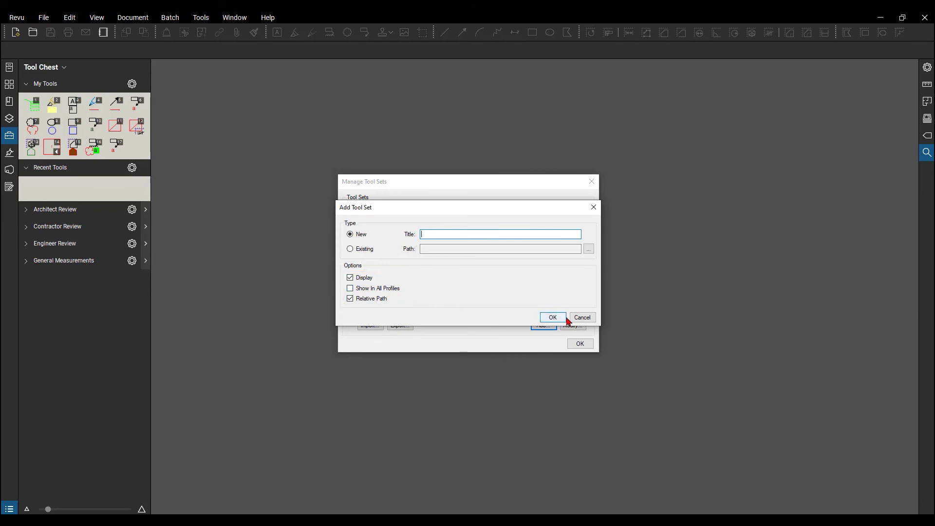
click(581, 320)
click(591, 182)
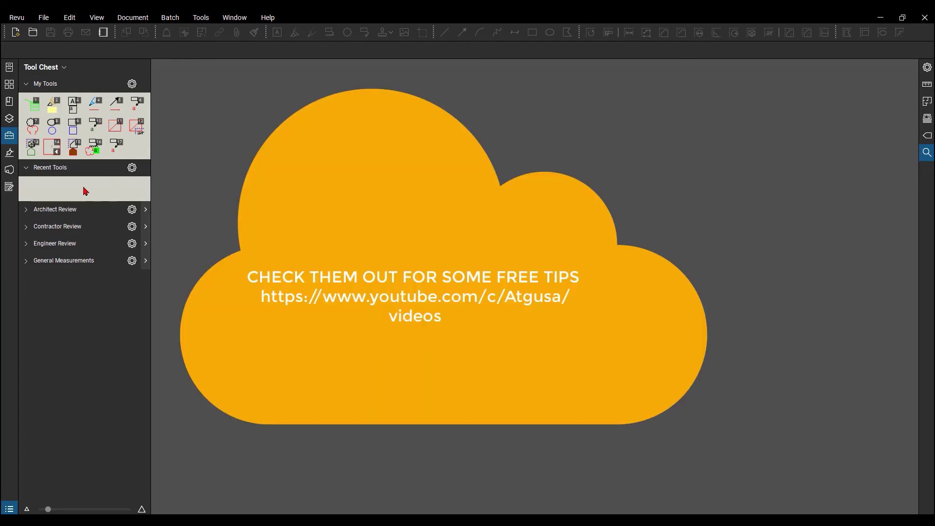
Hide the Tool Chest, open the Markups List, and create a blank Document1 PDF
click(9, 137)
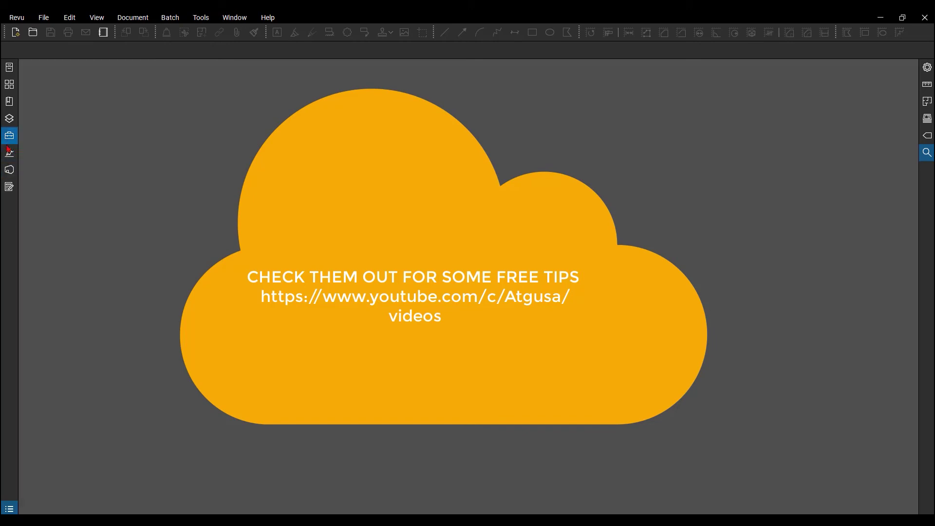
click(9, 509)
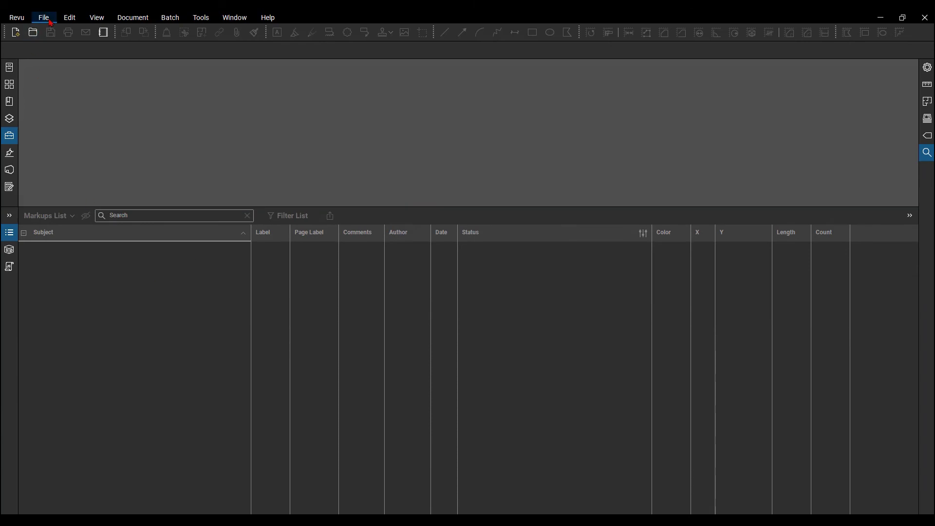
click(43, 18)
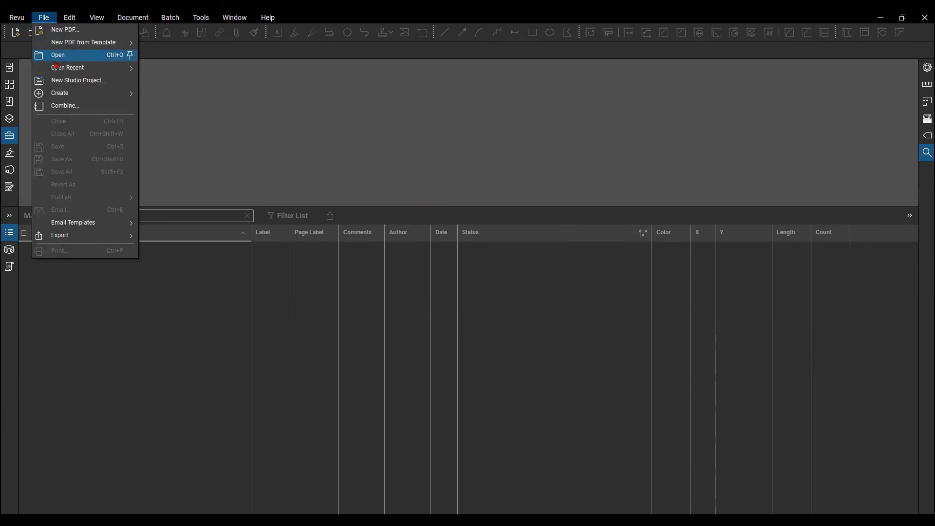
click(69, 30)
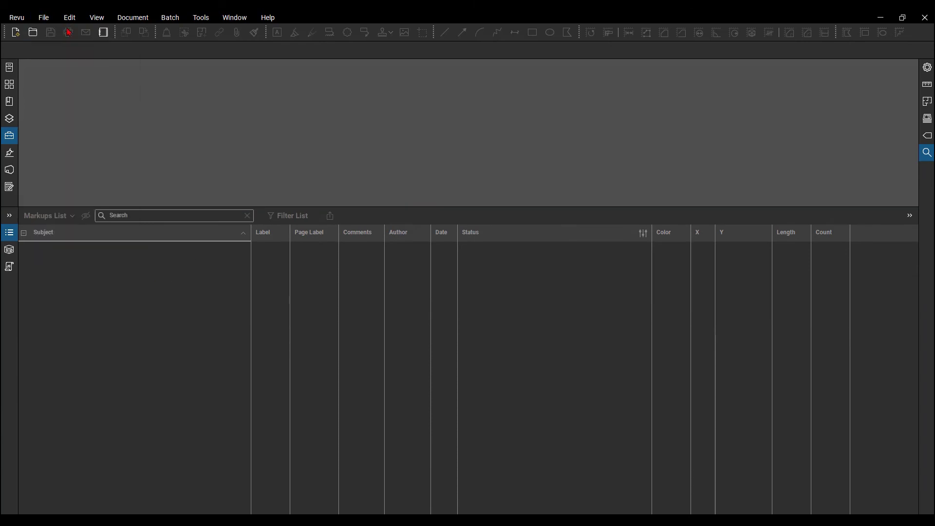
click(507, 322)
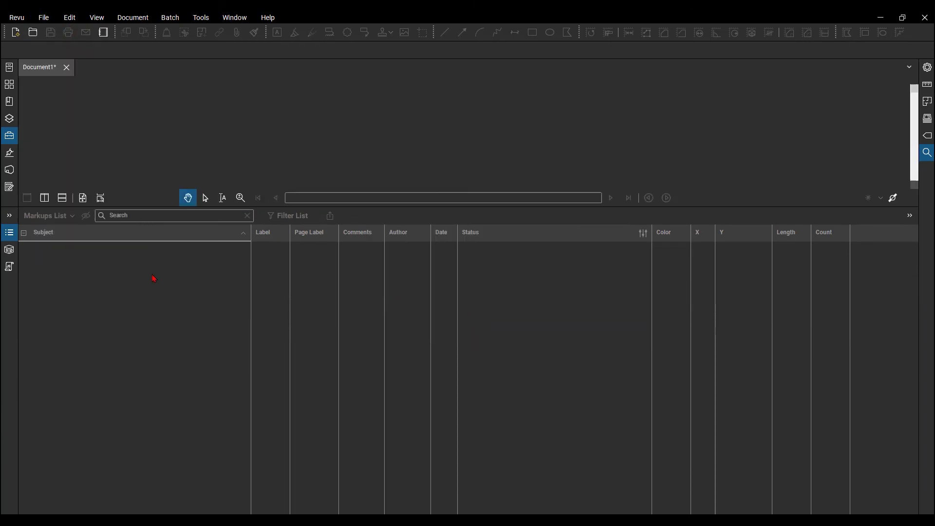
Save the Markups List's Custom Columns to the profile via Manage Columns
click(58, 222)
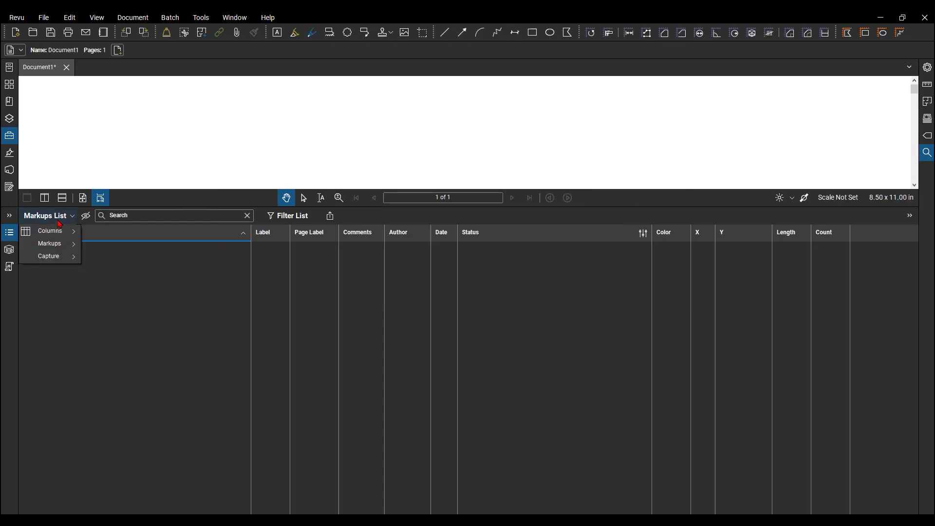
mouse_move(53, 231)
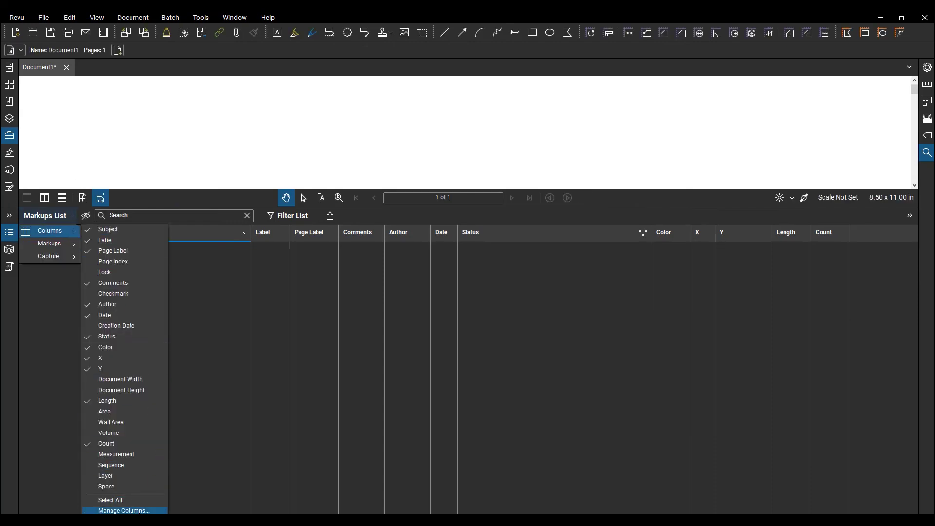
click(124, 510)
drag(403, 167, 272, 154)
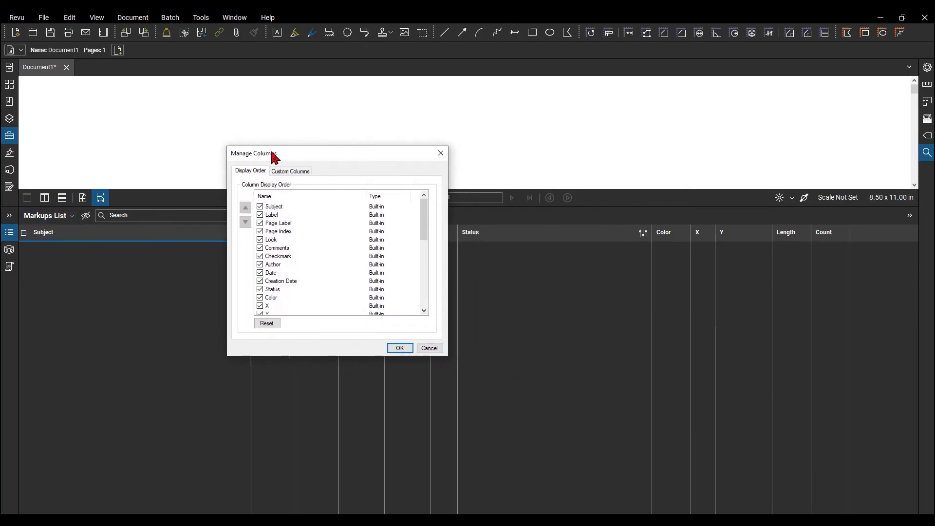
click(285, 174)
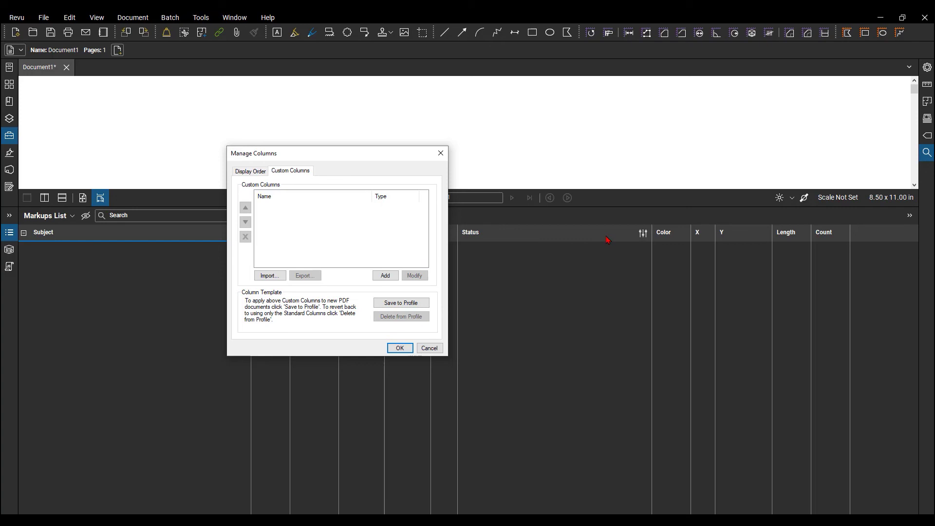
click(400, 306)
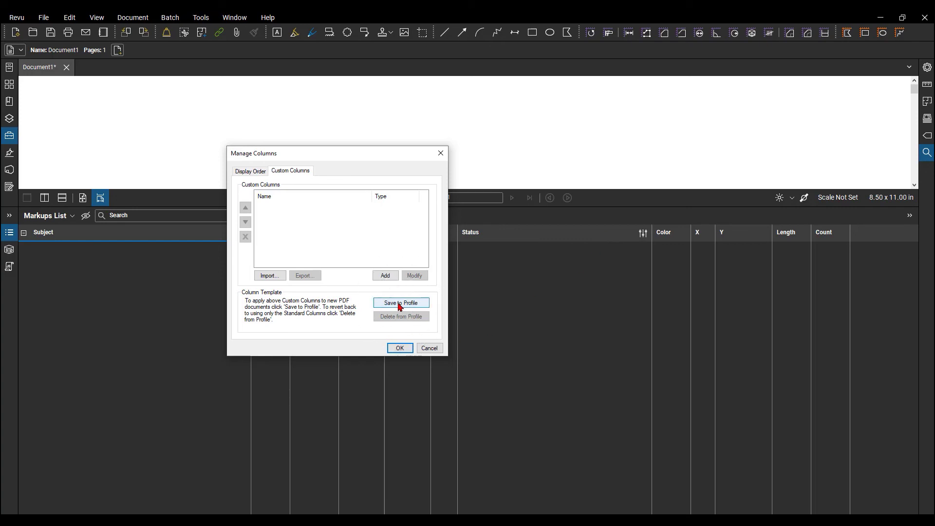